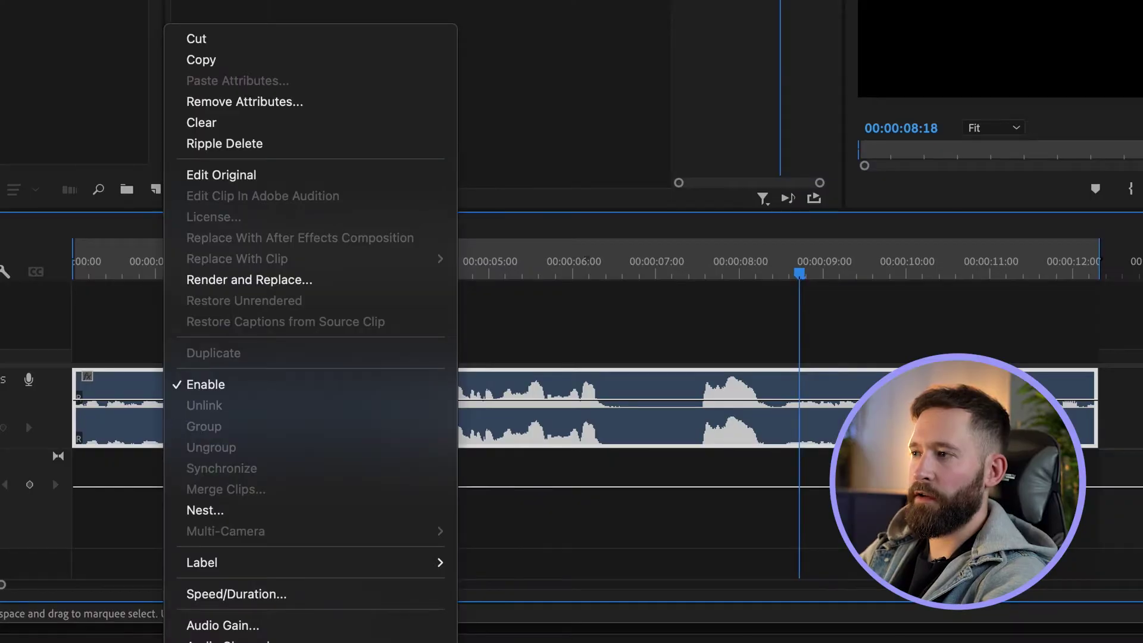
Step: Leave the dialogue clip's Audio Gain at 0 dB and save the project
{"action": "left_click", "coordinate": [279, 622]}
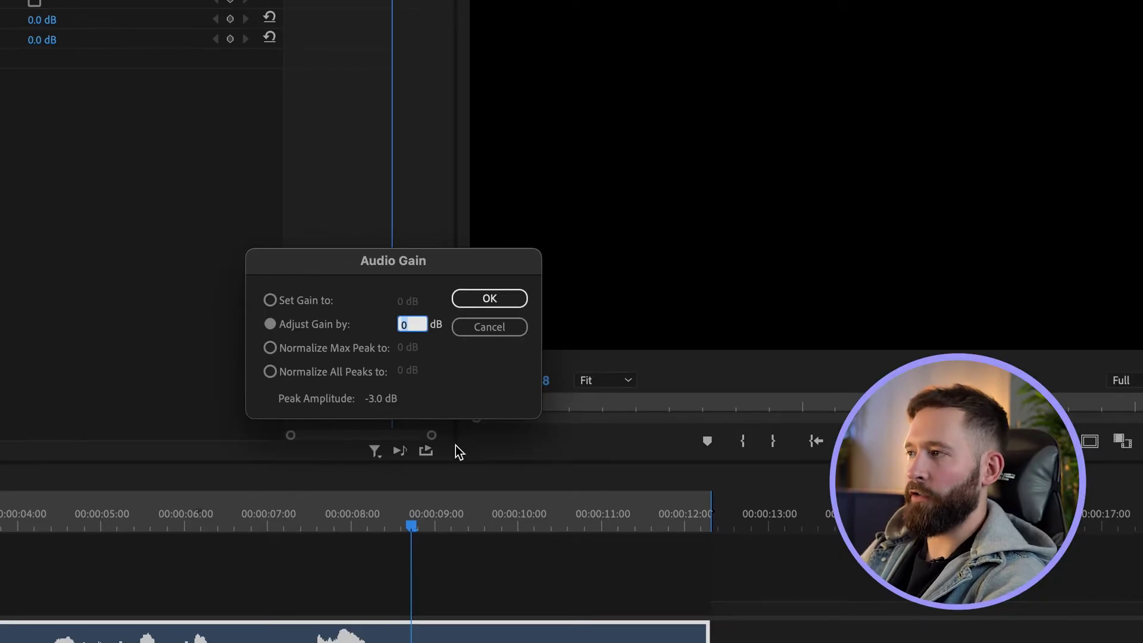
{"action": "key", "text": "Return"}
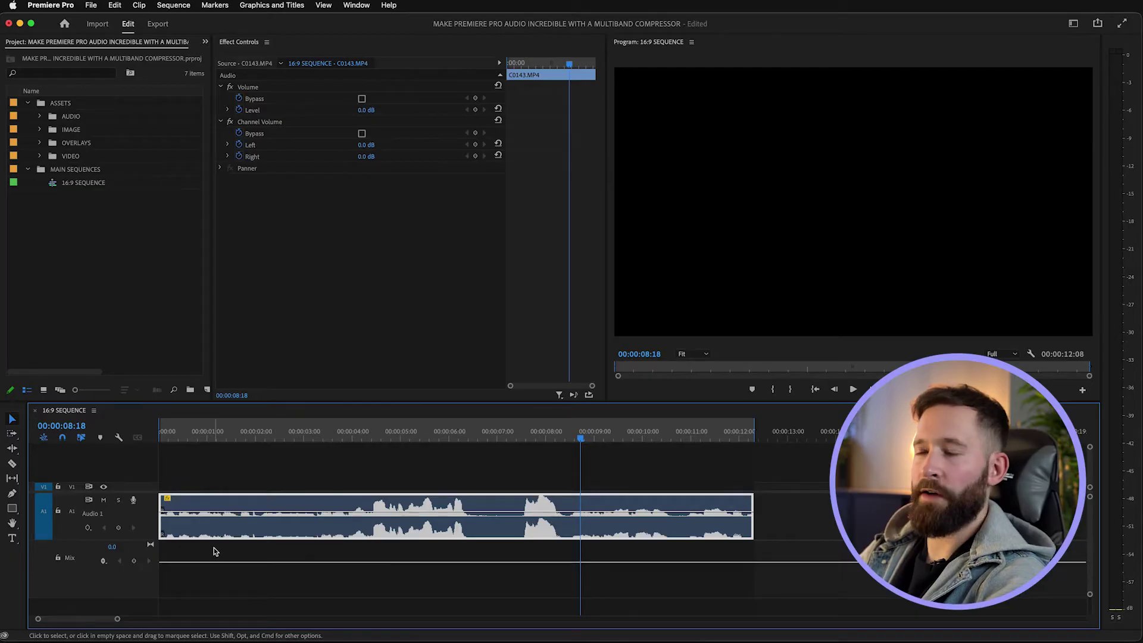
{"action": "key", "text": "super+s"}
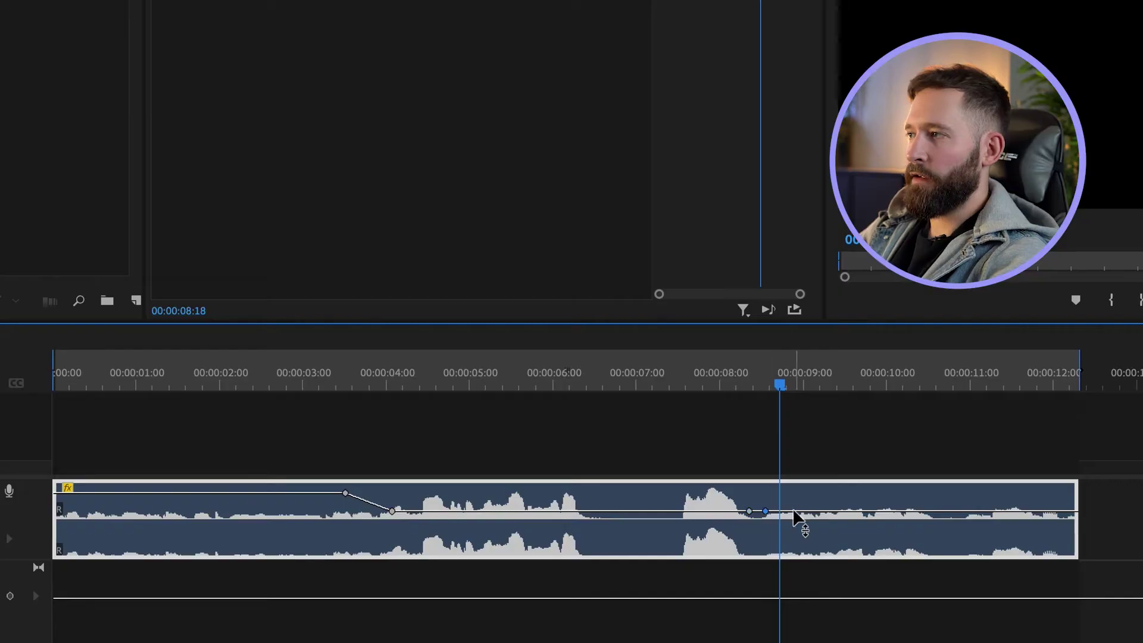
Step: Drop the volume between the 4 s and 8 s keyframes to -2.0 dB and play back from about 2 seconds
{"action": "left_click_drag", "start_coordinate": [629, 511], "coordinate": [629, 516]}
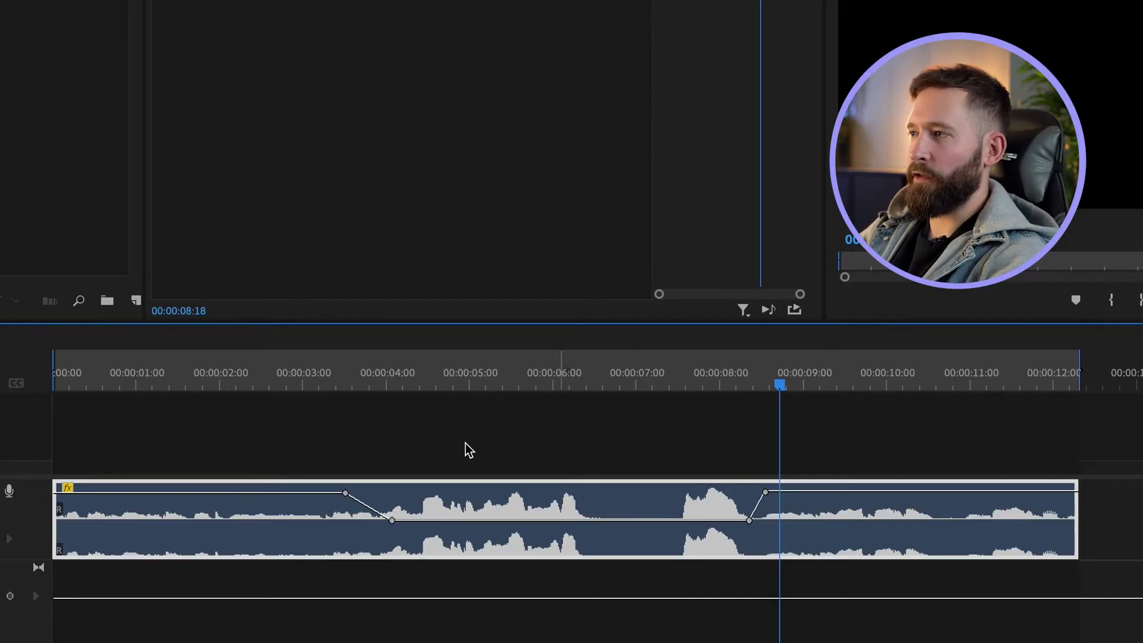
{"action": "left_click", "coordinate": [288, 384]}
{"action": "key", "text": "space"}
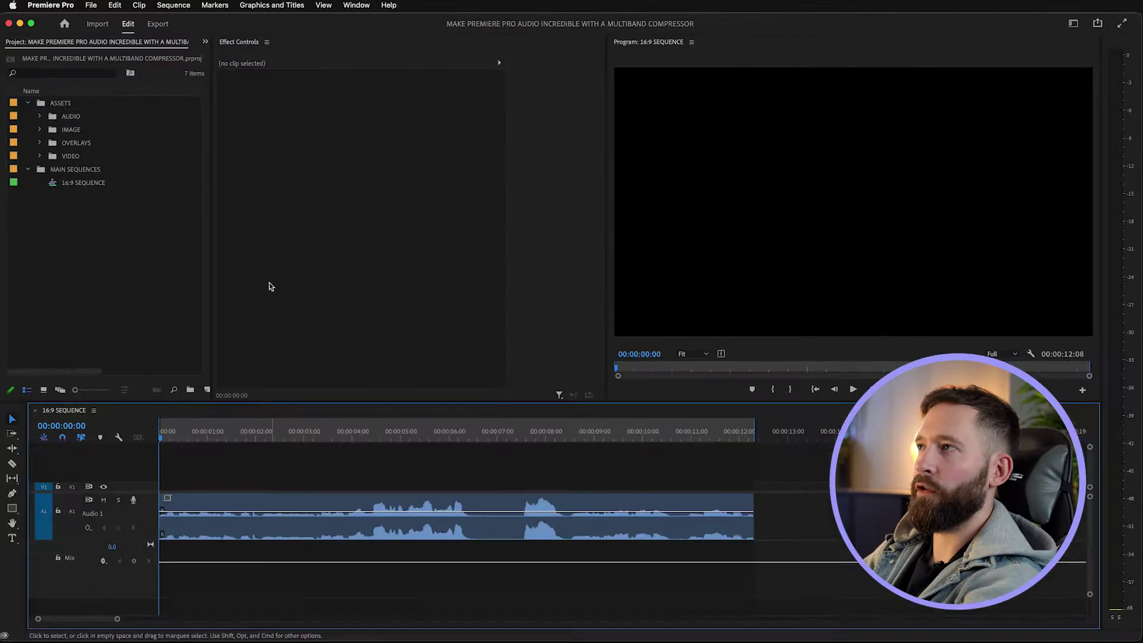
Step: Show the Audio Track Mixer with its effects and sends area expanded
{"action": "left_click", "coordinate": [363, 6]}
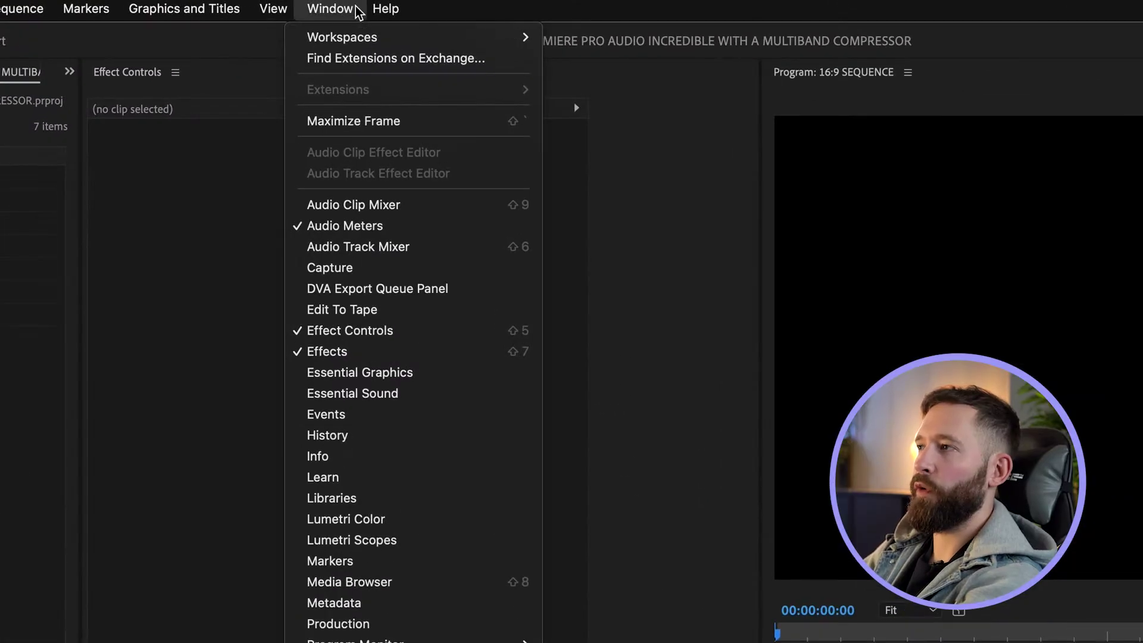
{"action": "left_click", "coordinate": [382, 254]}
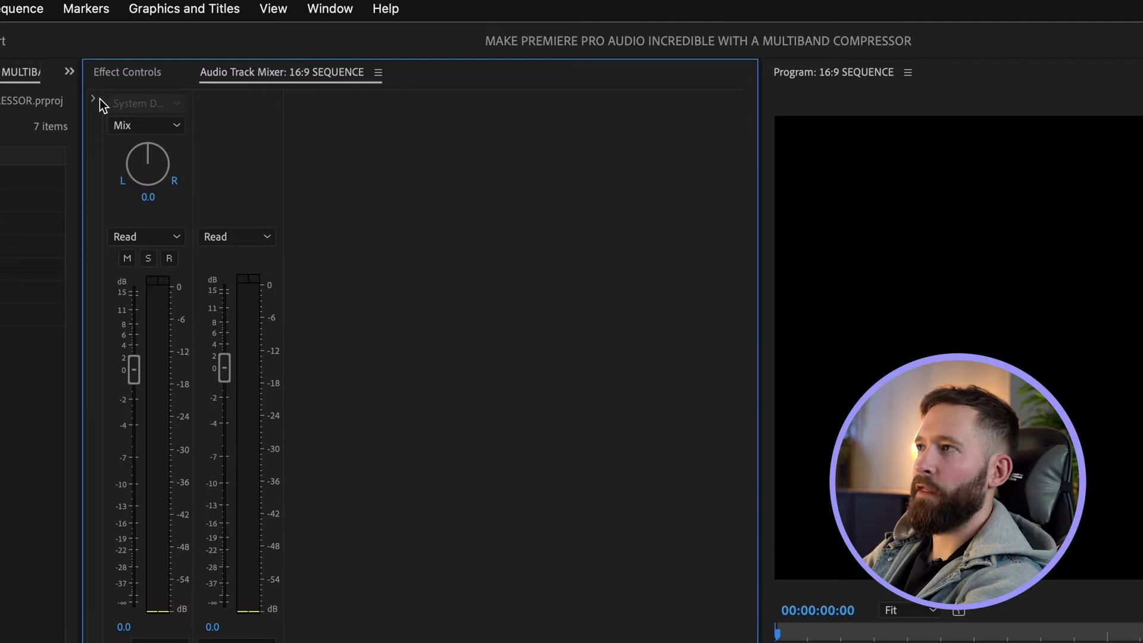
{"action": "left_click", "coordinate": [94, 100]}
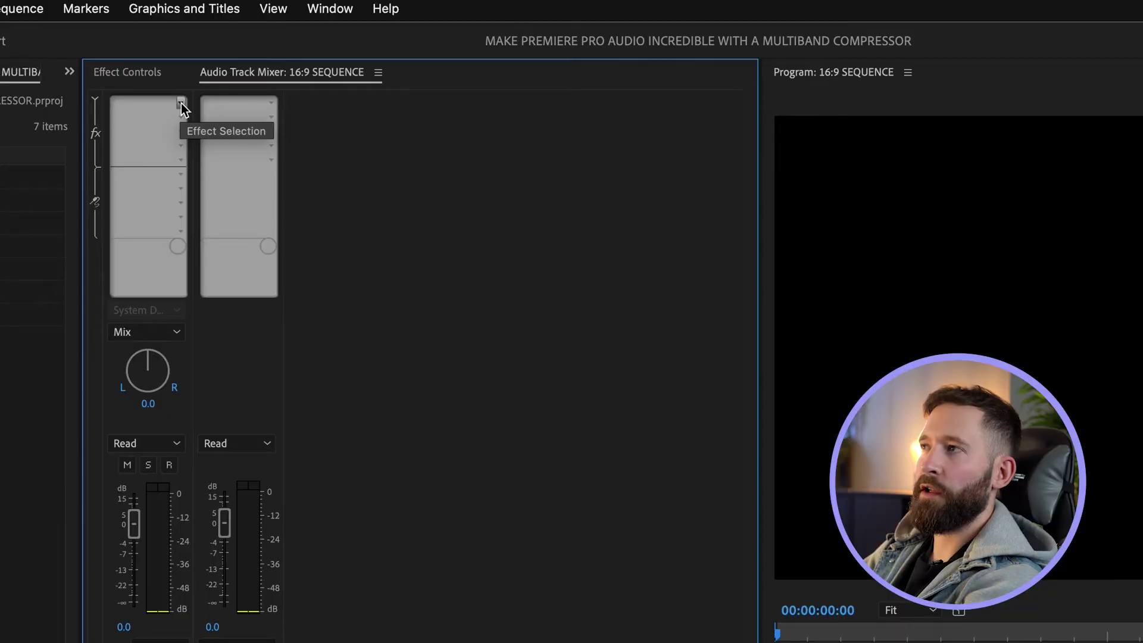
Step: Insert Amplitude and Compression > Multiband Compressor into Audio 1's first effect slot
{"action": "left_click", "coordinate": [181, 102]}
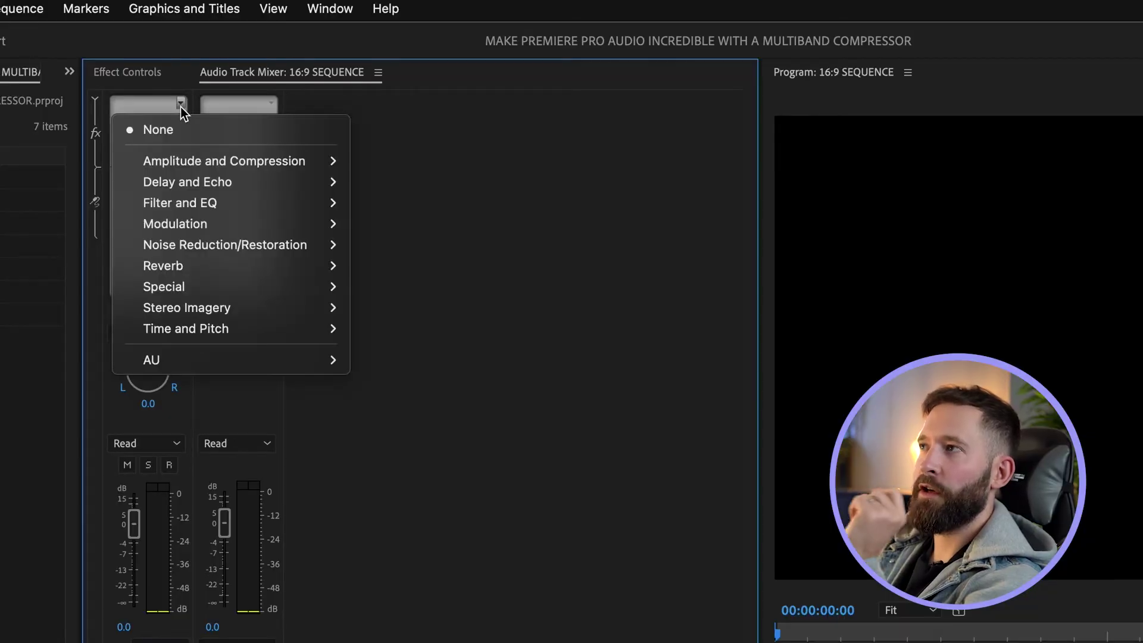
{"action": "mouse_move", "coordinate": [189, 165]}
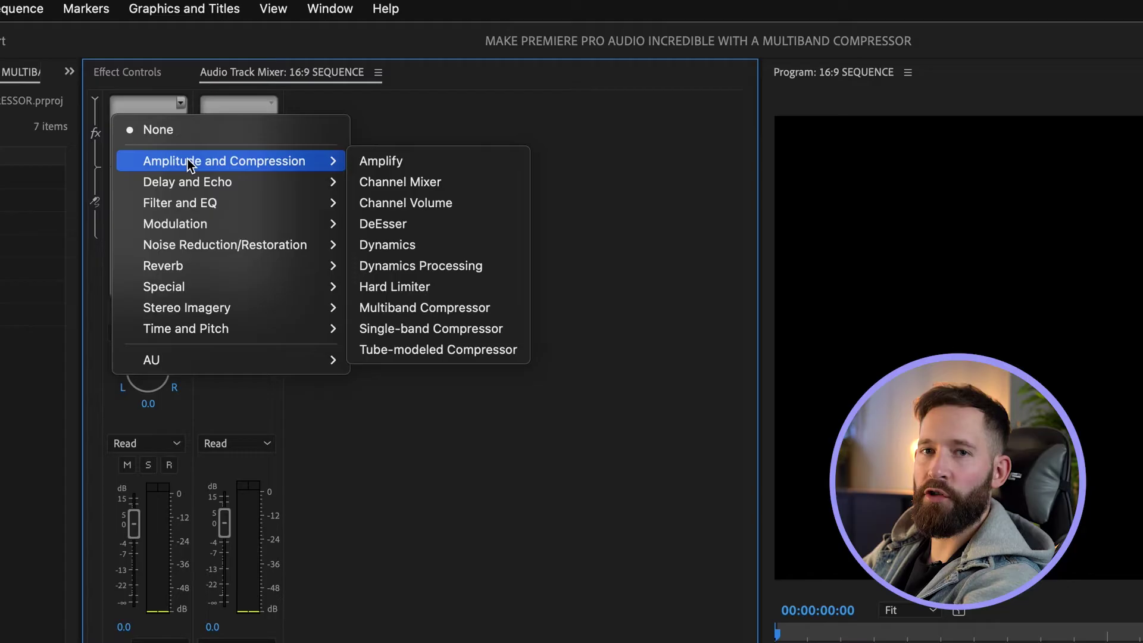
{"action": "left_click", "coordinate": [424, 304]}
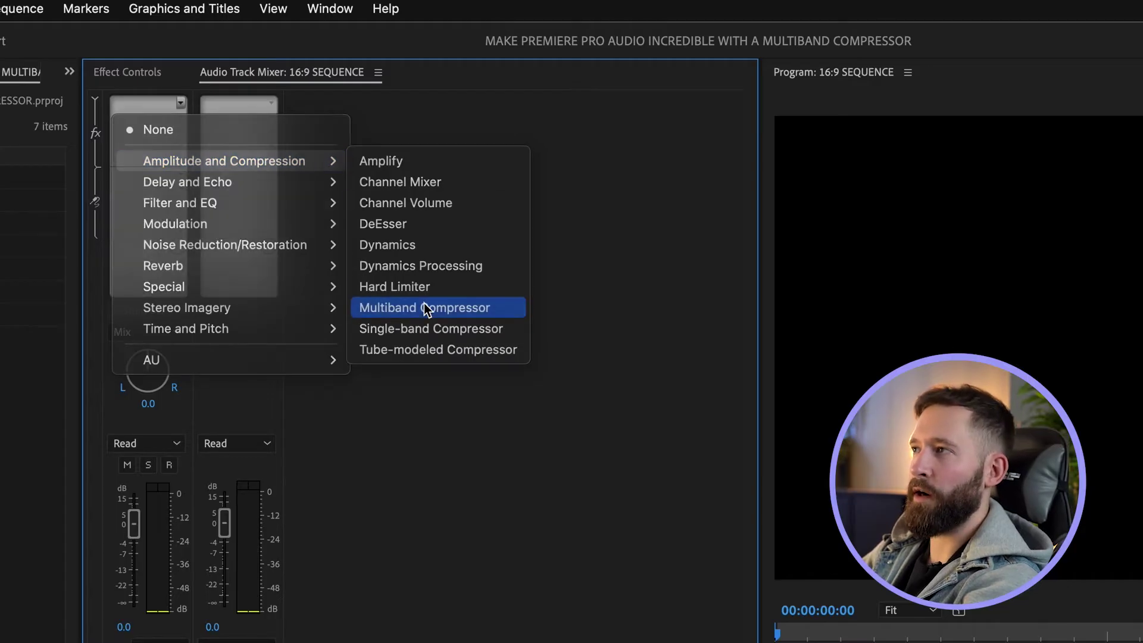
Step: Bring up Audio 1's Multiband Compressor editor, reposition it, and play the sequence through it
{"action": "double_click", "coordinate": [156, 103]}
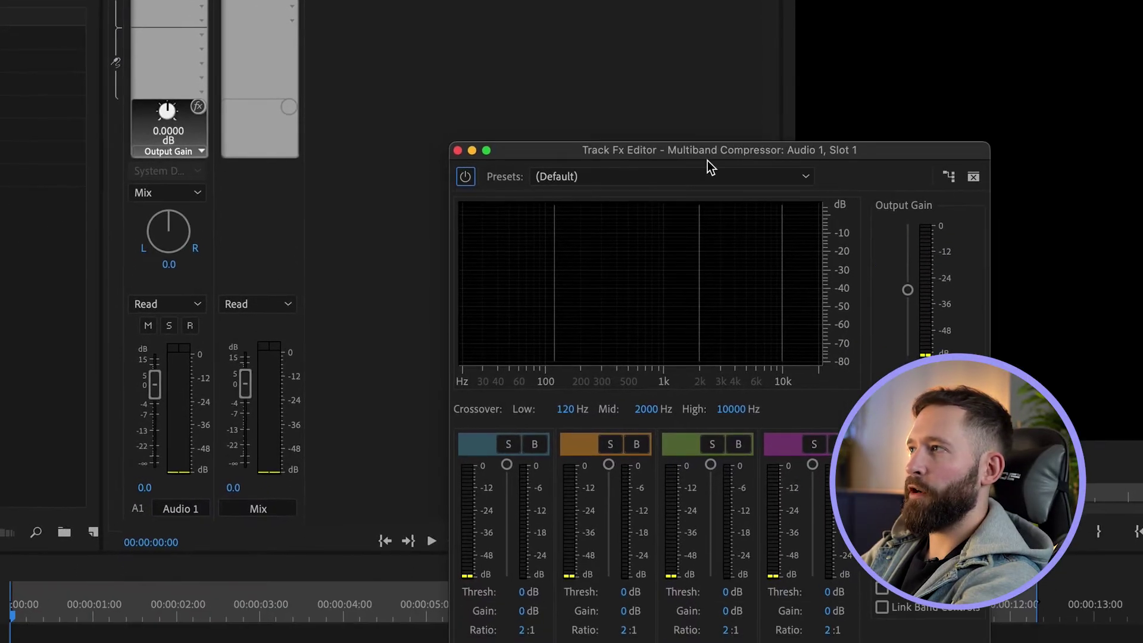
{"action": "left_click_drag", "start_coordinate": [712, 156], "coordinate": [402, 50]}
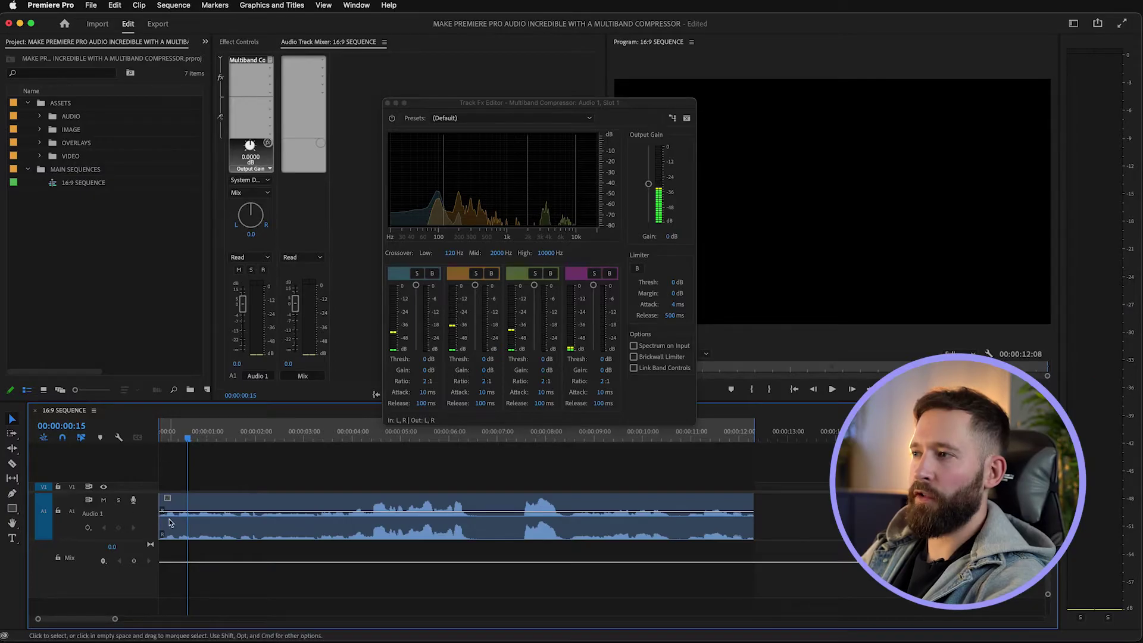
{"action": "key", "text": "space"}
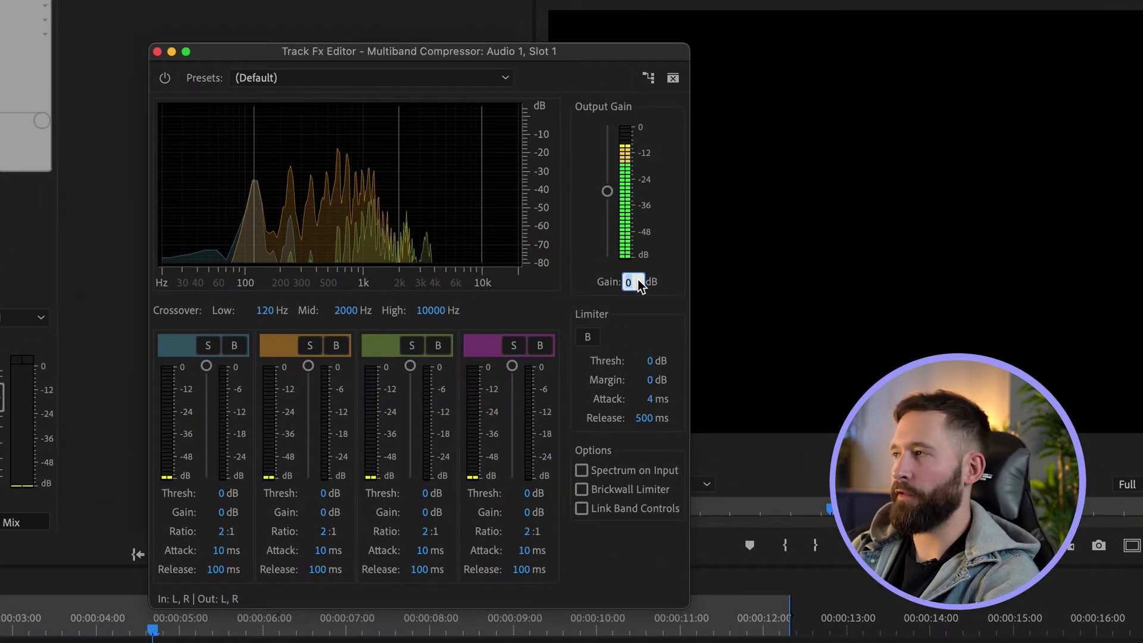
Step: Set Output Gain to 12 dB, limiter threshold -12 dB, margin -1 dB and attack 1 ms
{"action": "type", "text": "12"}
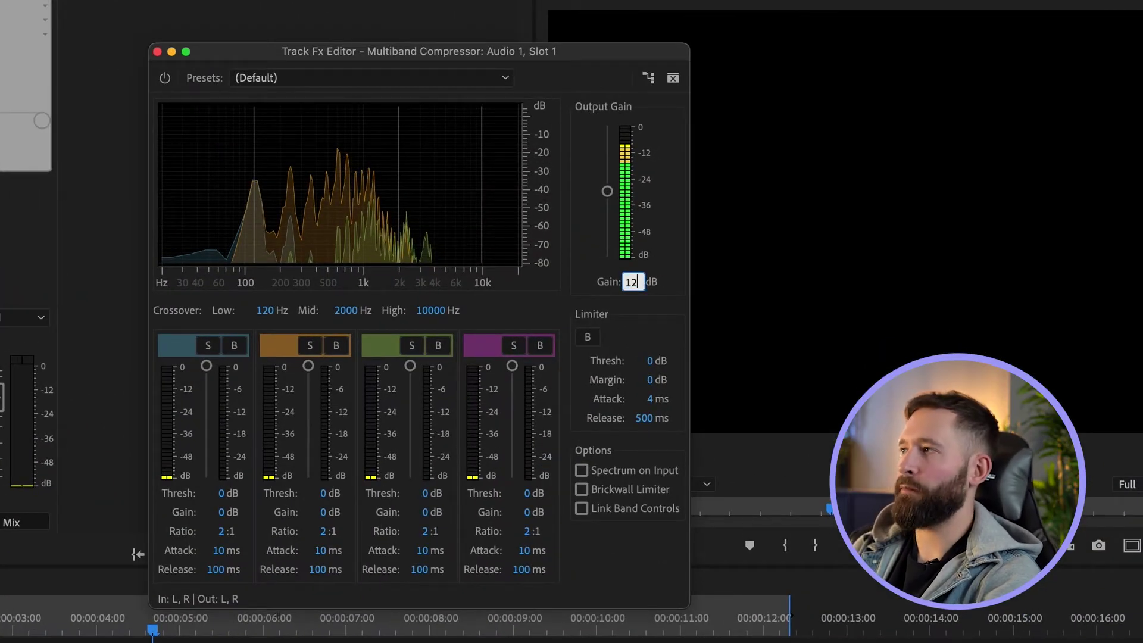
{"action": "key", "text": "Tab"}
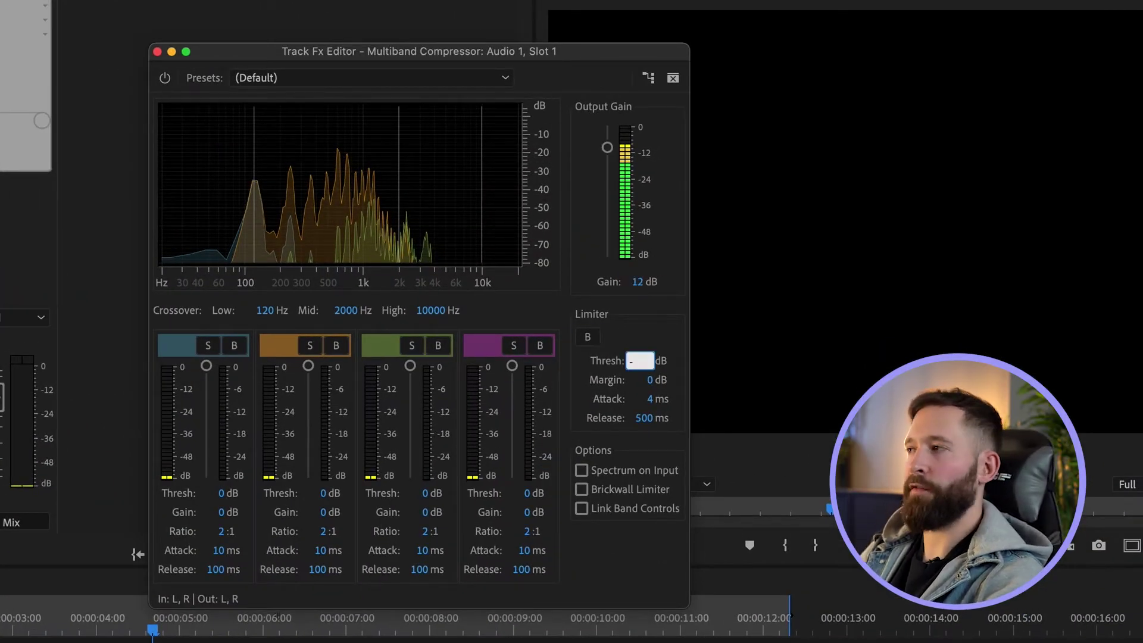
{"action": "key", "text": "Return"}
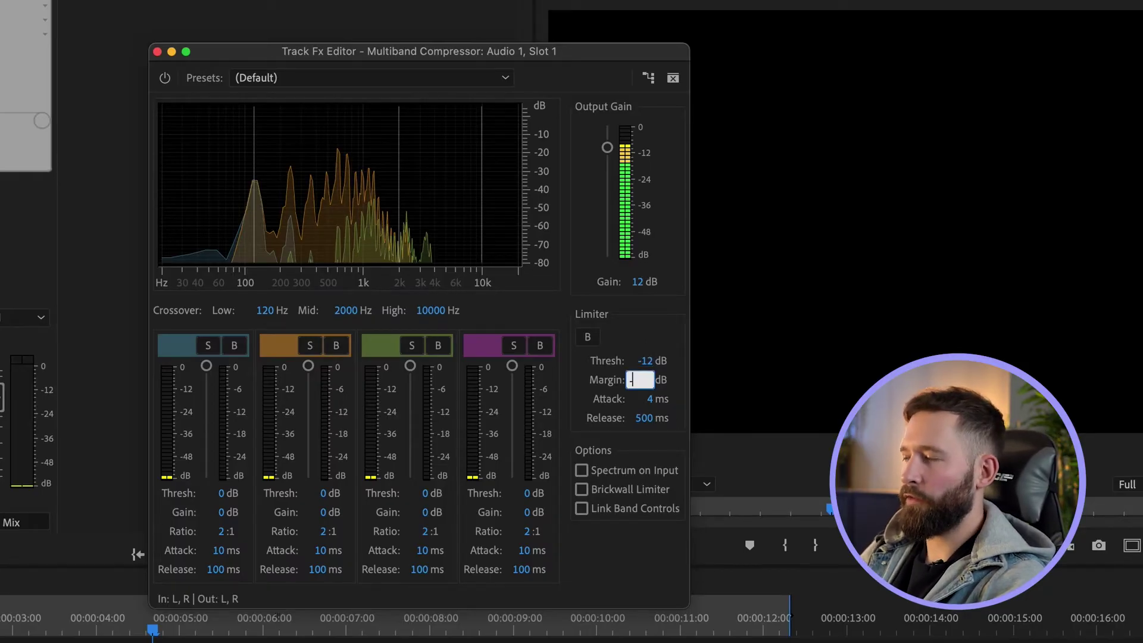
{"action": "left_click", "coordinate": [652, 400]}
{"action": "type", "text": "1"}
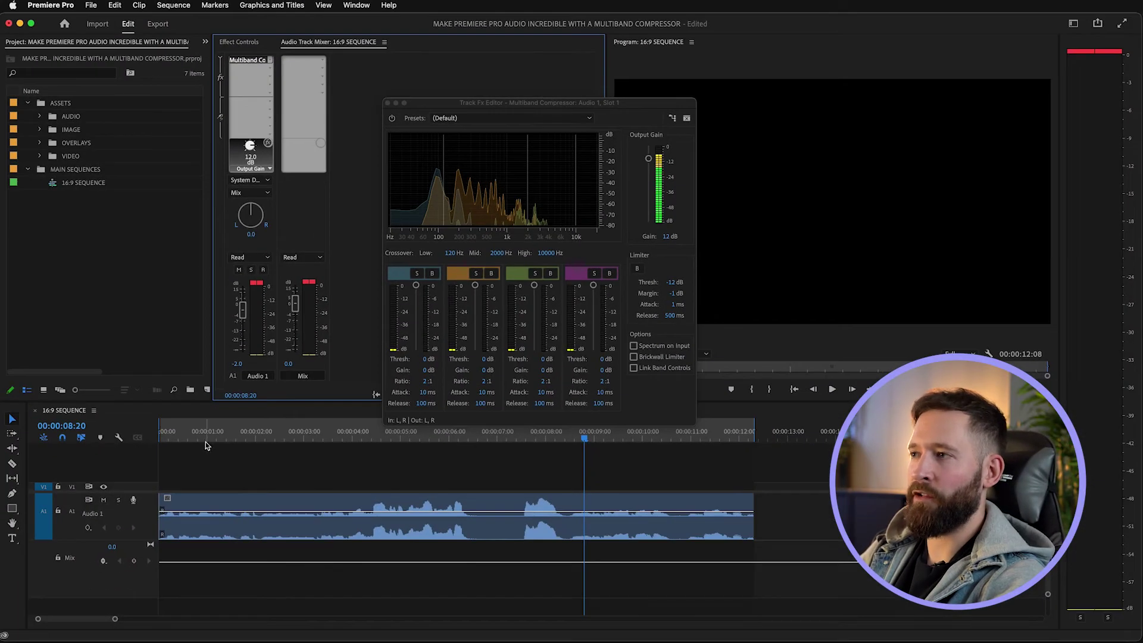
Step: Play the sequence from the start to hear the compressed dialogue, then stop
{"action": "left_click", "coordinate": [206, 444]}
{"action": "key", "text": "Home"}
{"action": "key", "text": "space"}
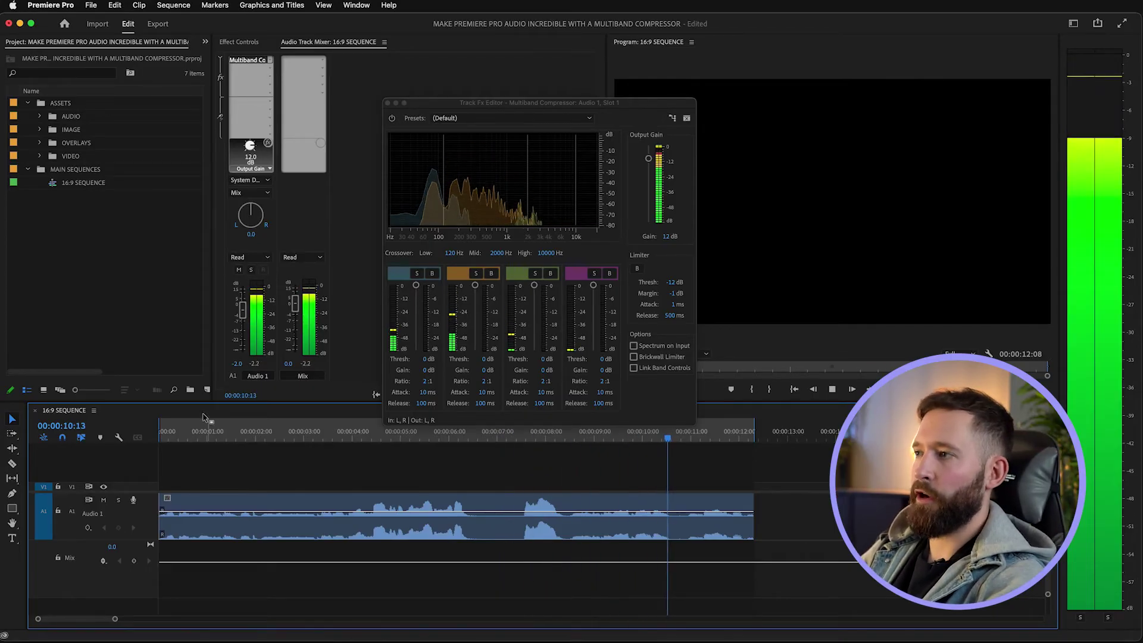
{"action": "key", "text": "space"}
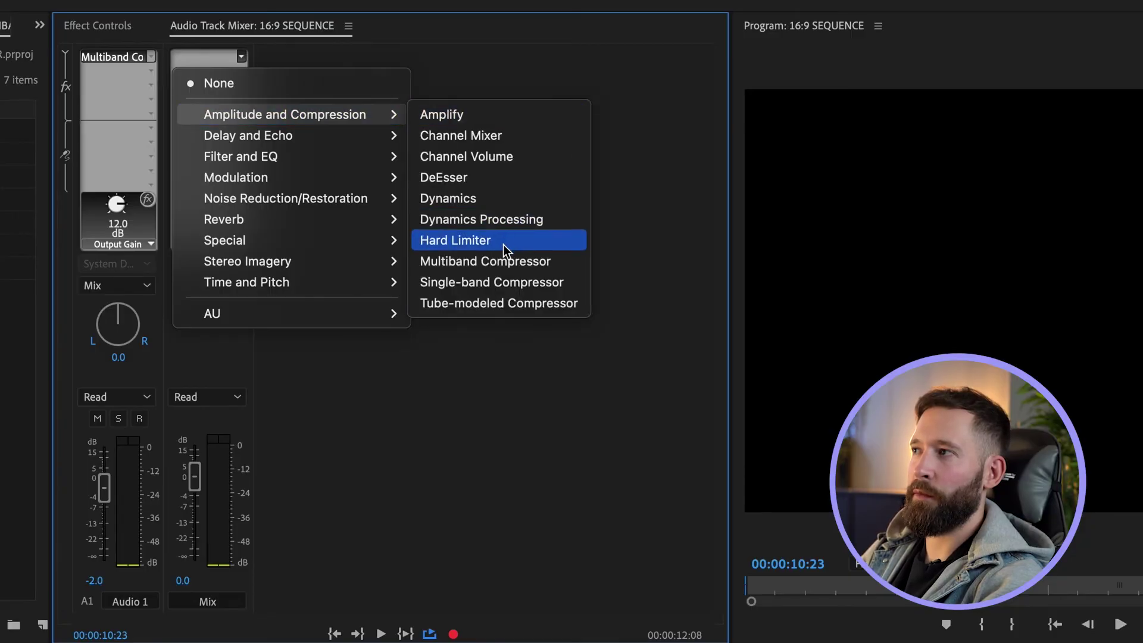
Step: Insert a Multiband Compressor on the Mix channel and set its output gain to 1 dB
{"action": "left_click", "coordinate": [499, 261]}
{"action": "double_click", "coordinate": [216, 57]}
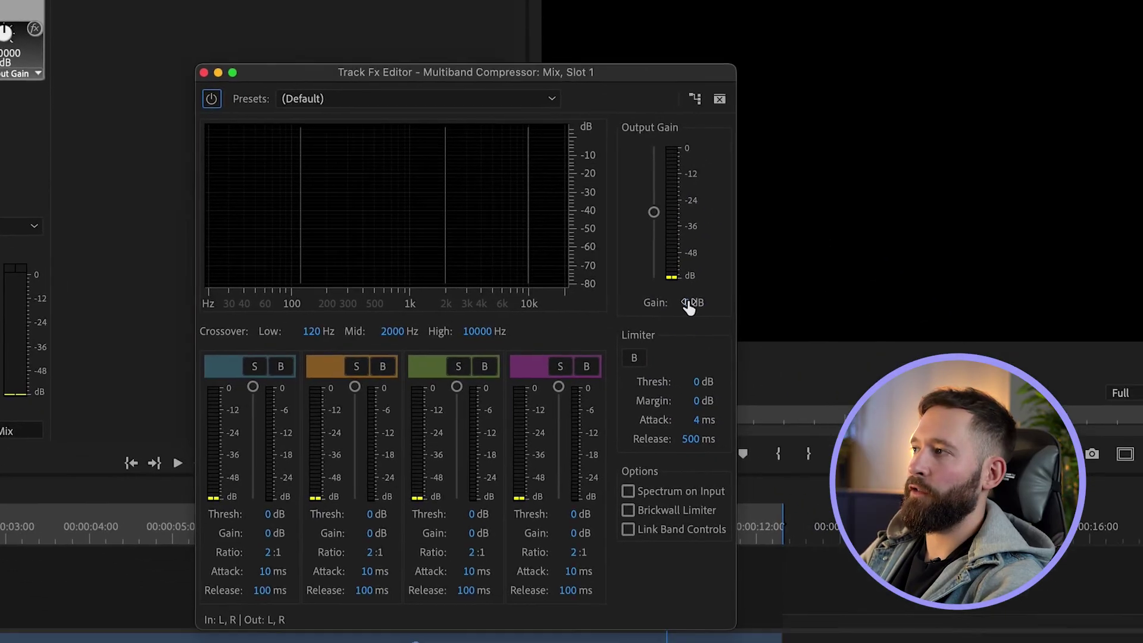
{"action": "left_click", "coordinate": [883, 474]}
{"action": "type", "text": "1"}
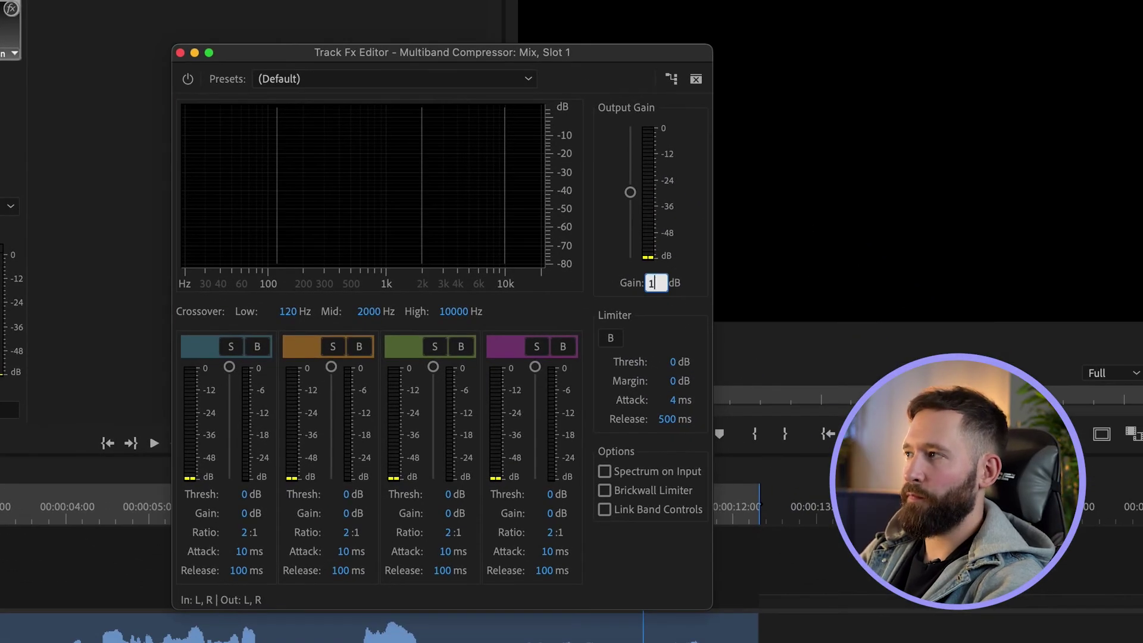
{"action": "key", "text": "Tab"}
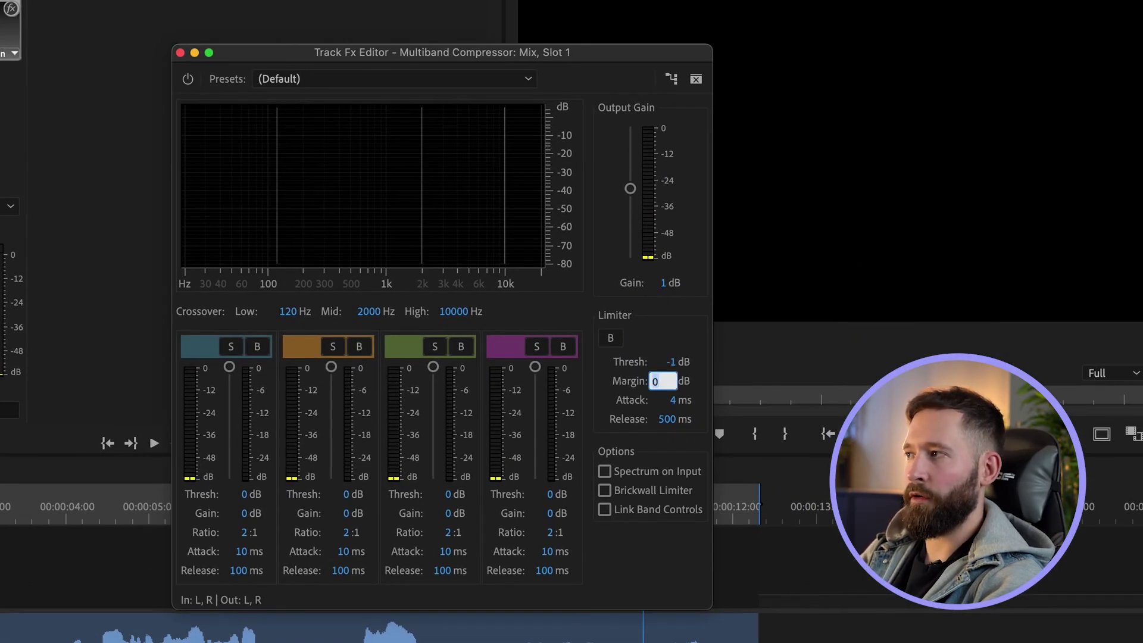
Step: Give the Mix compressor -1 dB limiter threshold and margin, 1 ms attack, and set Mix fader to -1.0 dB
{"action": "type", "text": "-1"}
{"action": "key", "text": "Tab"}
{"action": "type", "text": "1"}
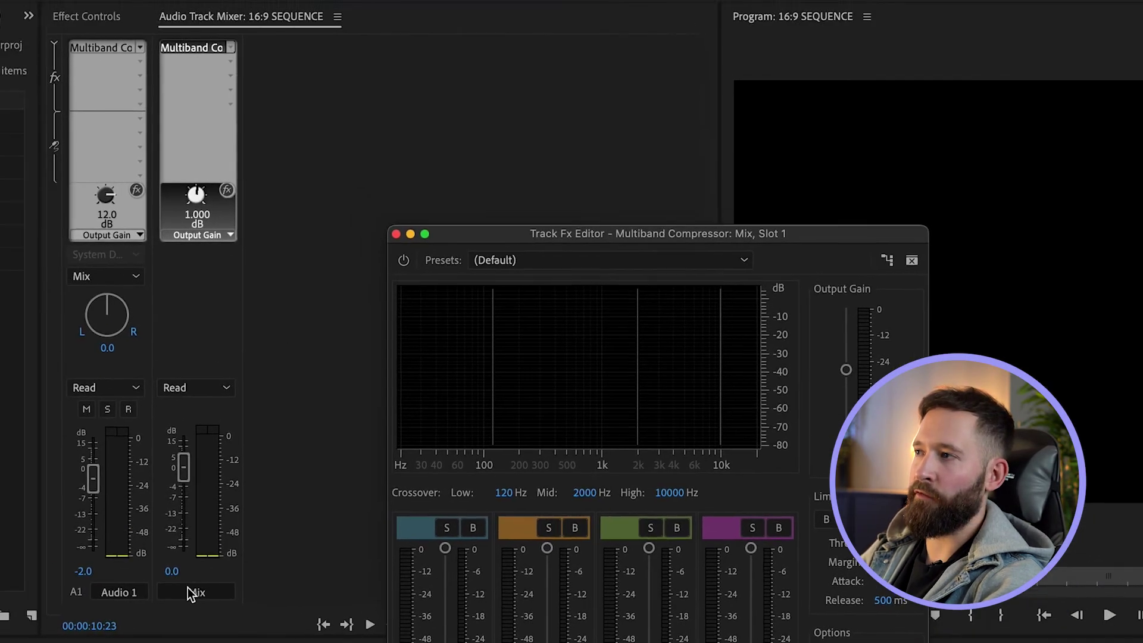
{"action": "left_click", "coordinate": [183, 578]}
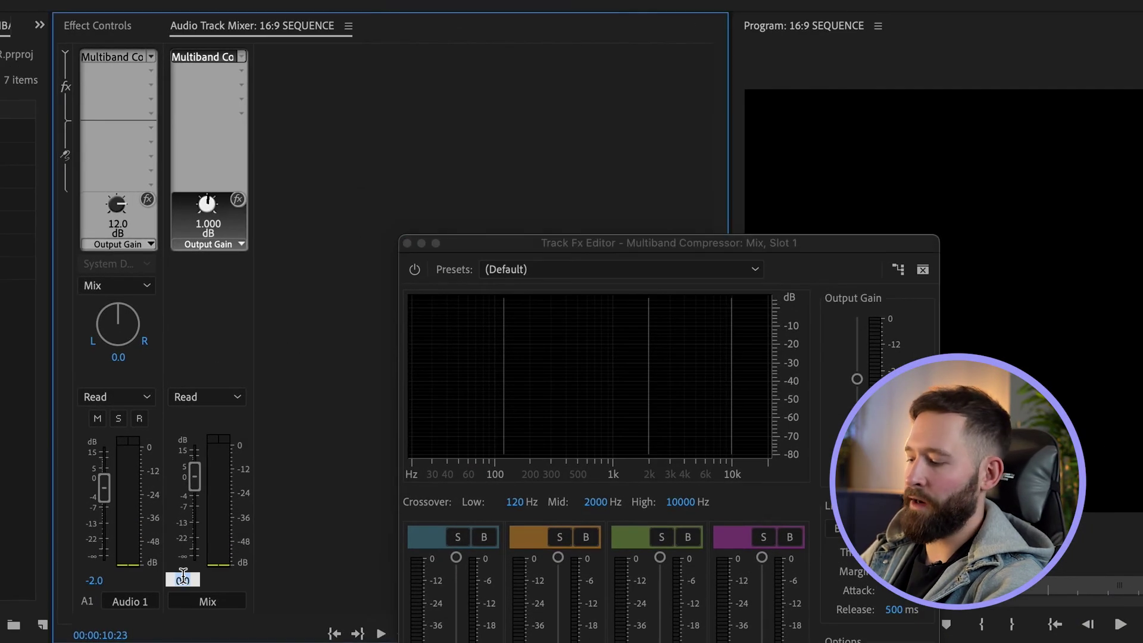
{"action": "left_click", "coordinate": [410, 243]}
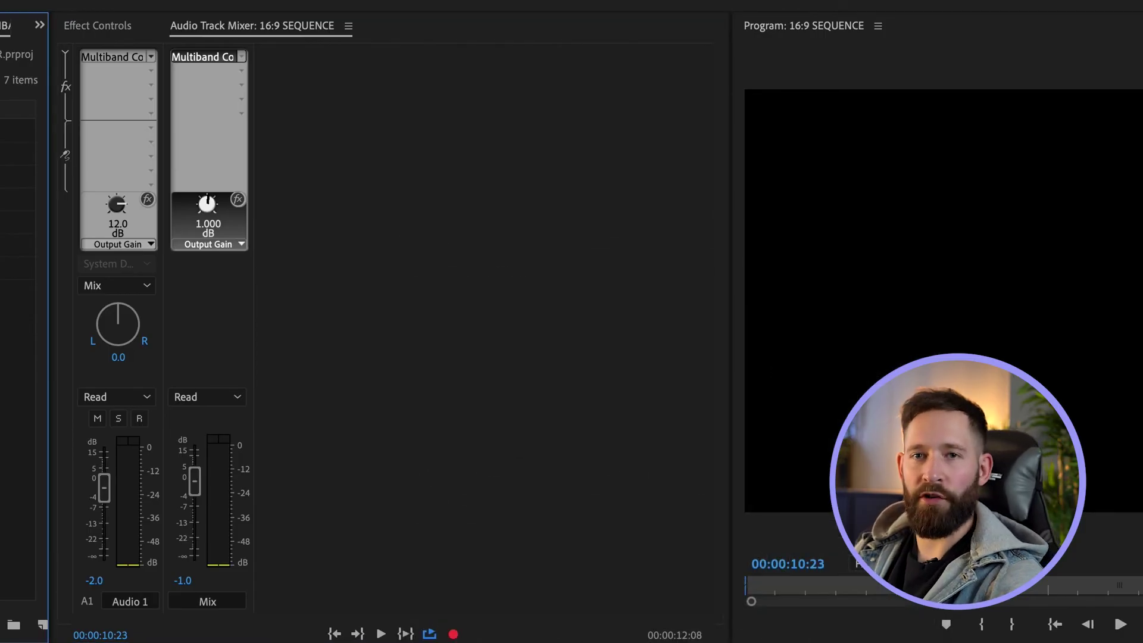